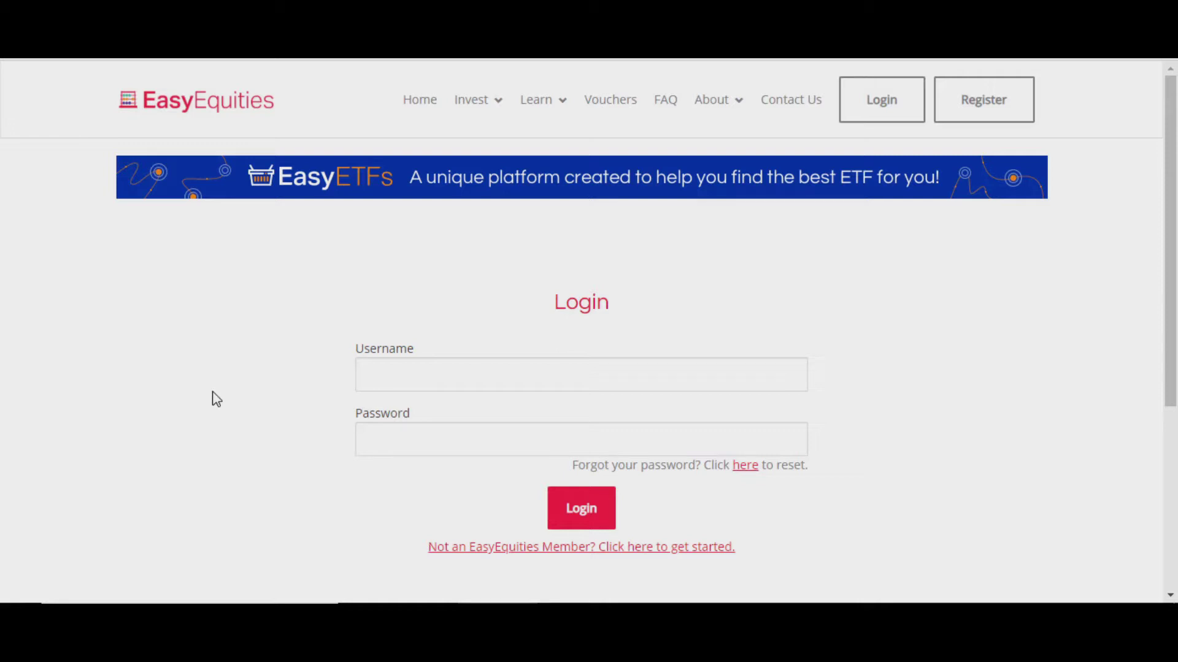
# - Log in to EasyEquities using the browser's saved username and password
pyautogui.click(469, 372)
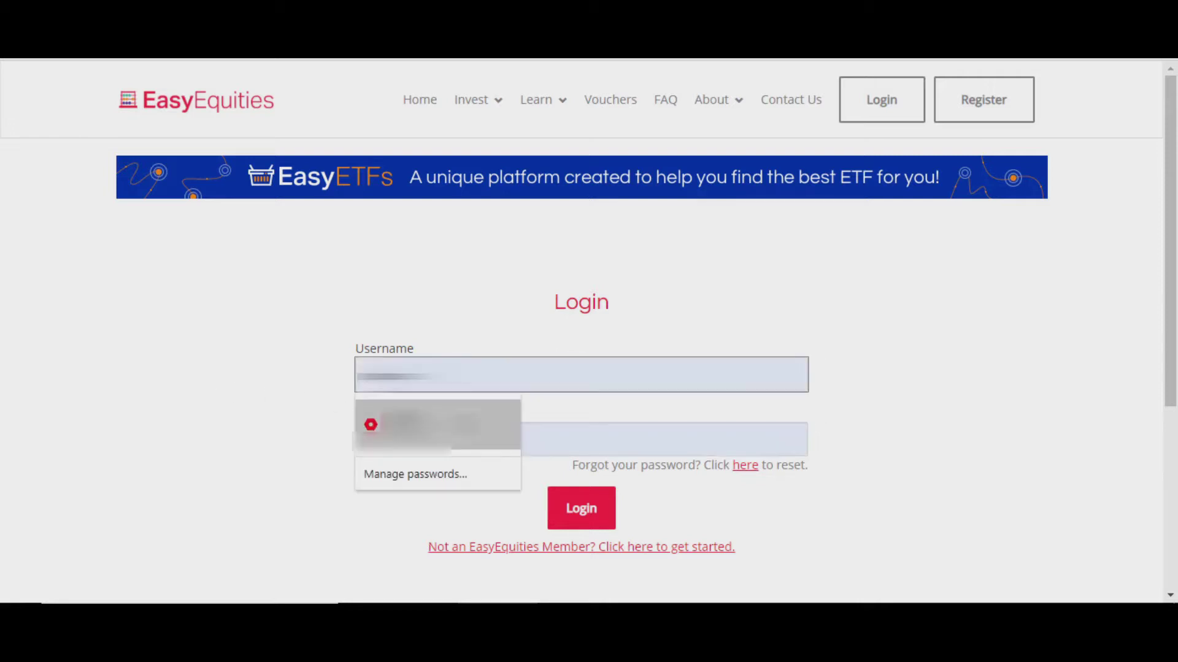
pyautogui.click(455, 422)
pyautogui.click(570, 504)
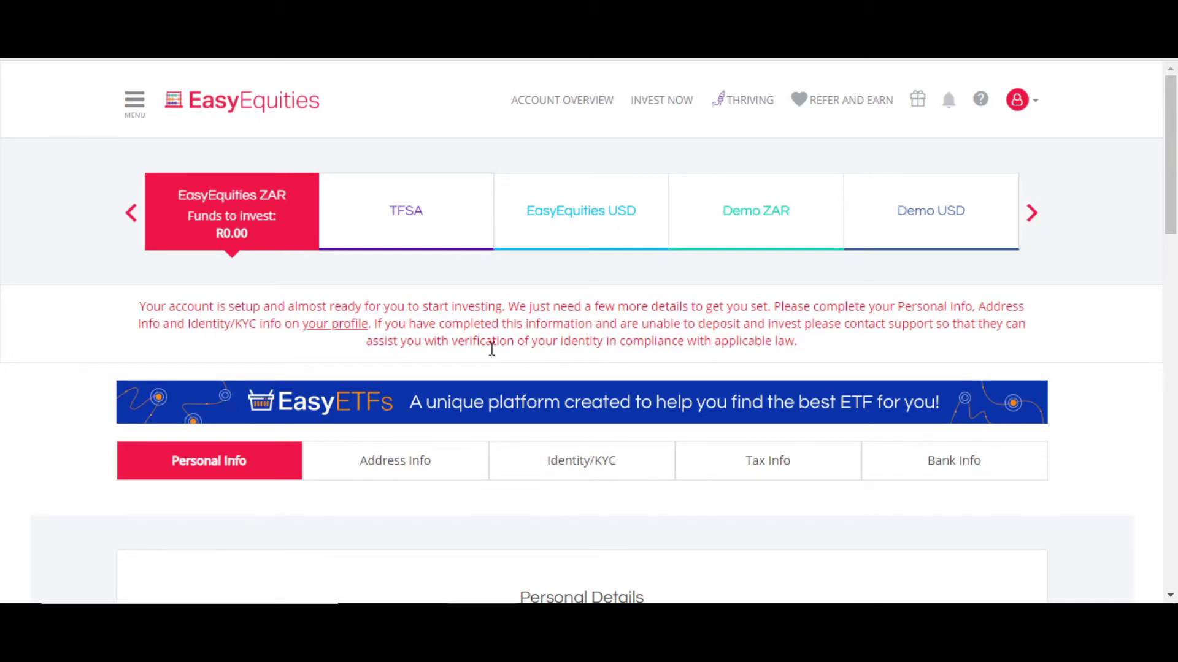
pyautogui.scroll(-7, 491, 348)
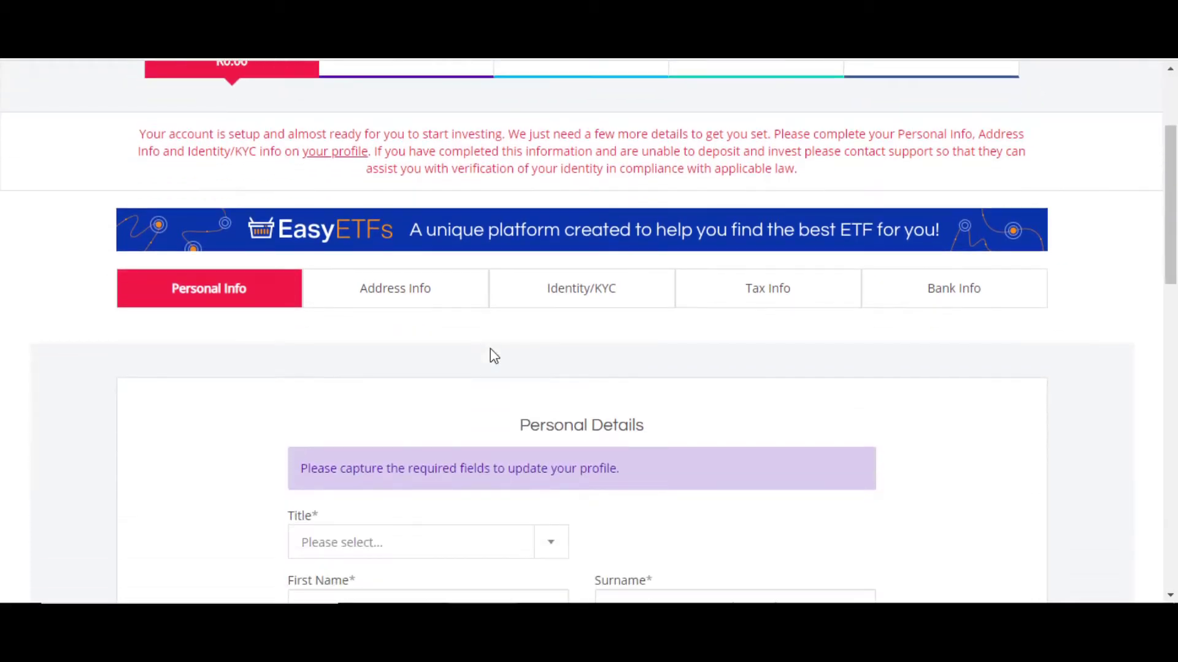
pyautogui.scroll(-3, 492, 348)
pyautogui.scroll(7, 492, 348)
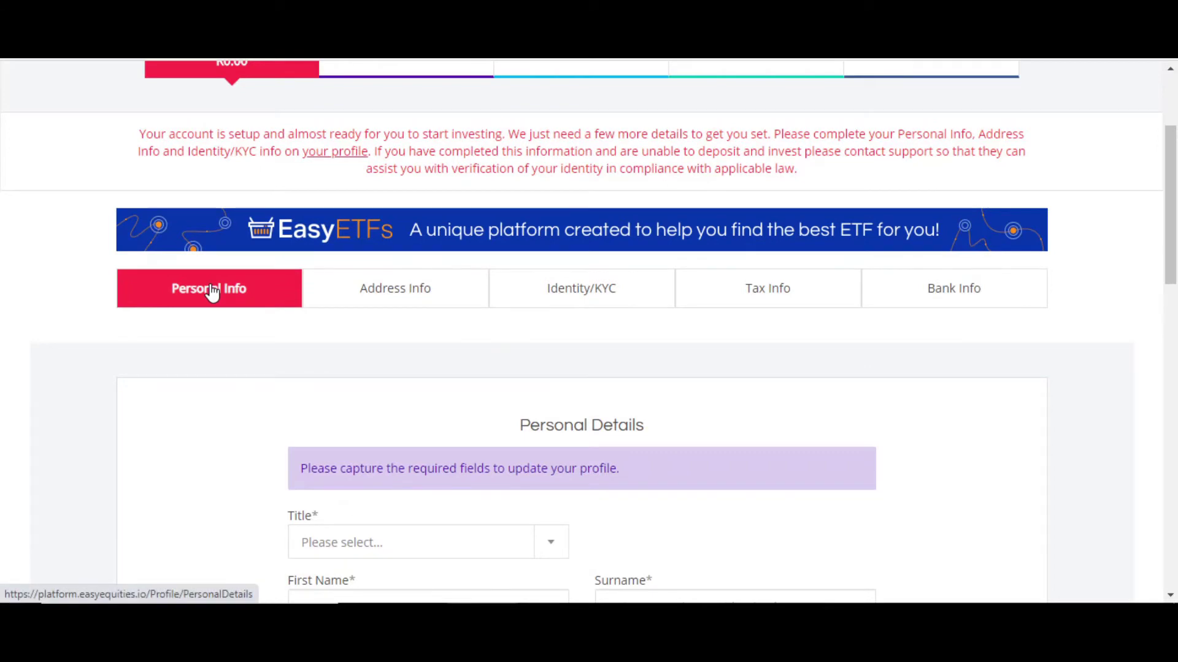
pyautogui.scroll(-7, 484, 325)
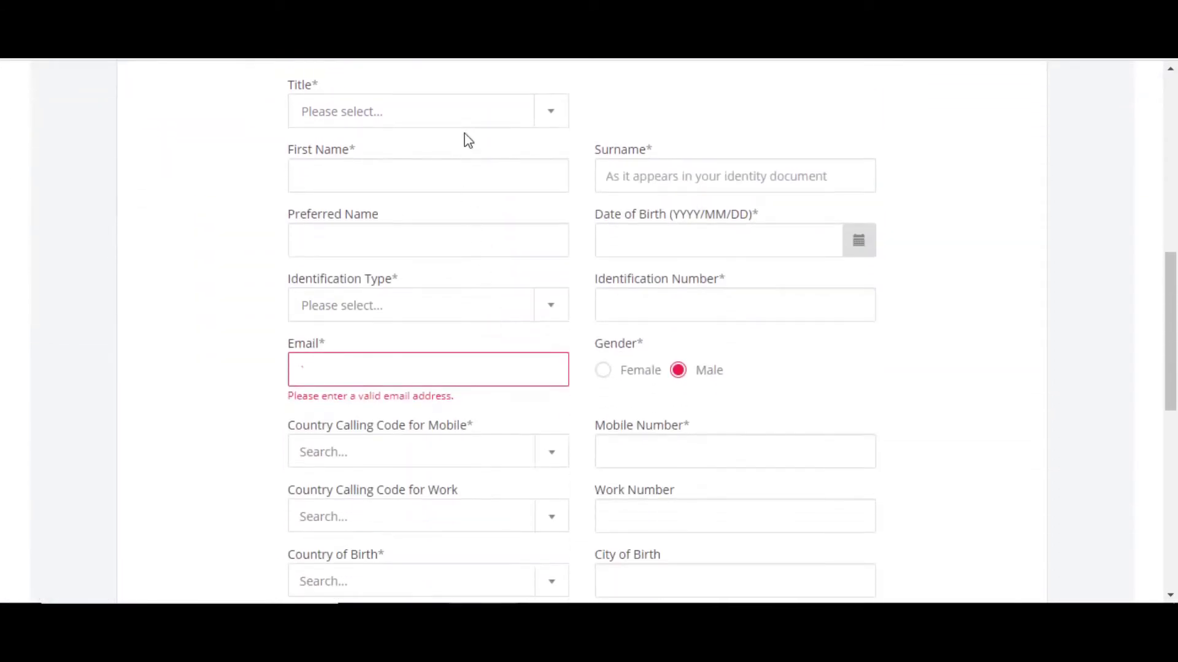
pyautogui.scroll(1, 466, 373)
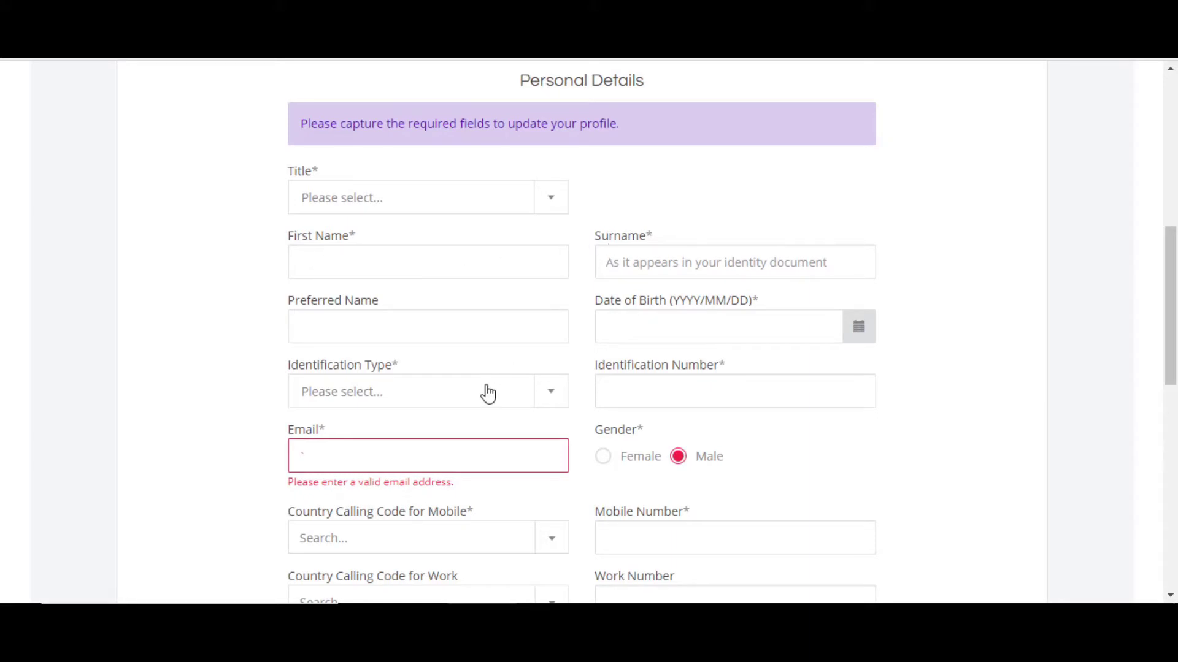
pyautogui.scroll(-1, 483, 395)
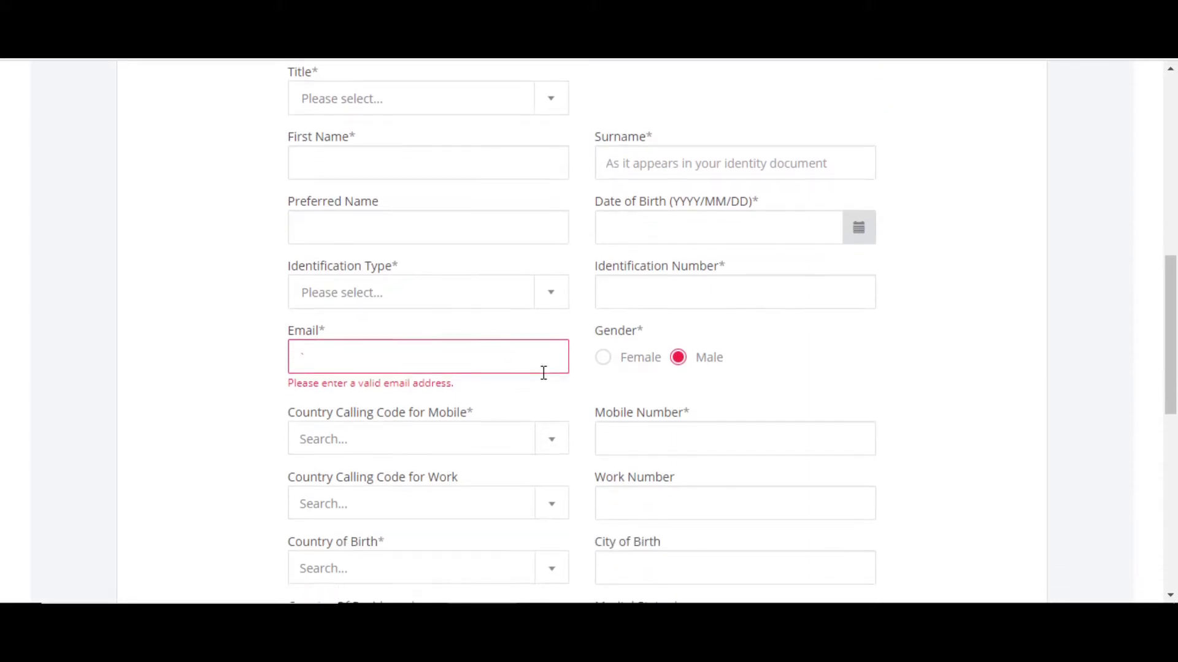
pyautogui.scroll(-3, 543, 373)
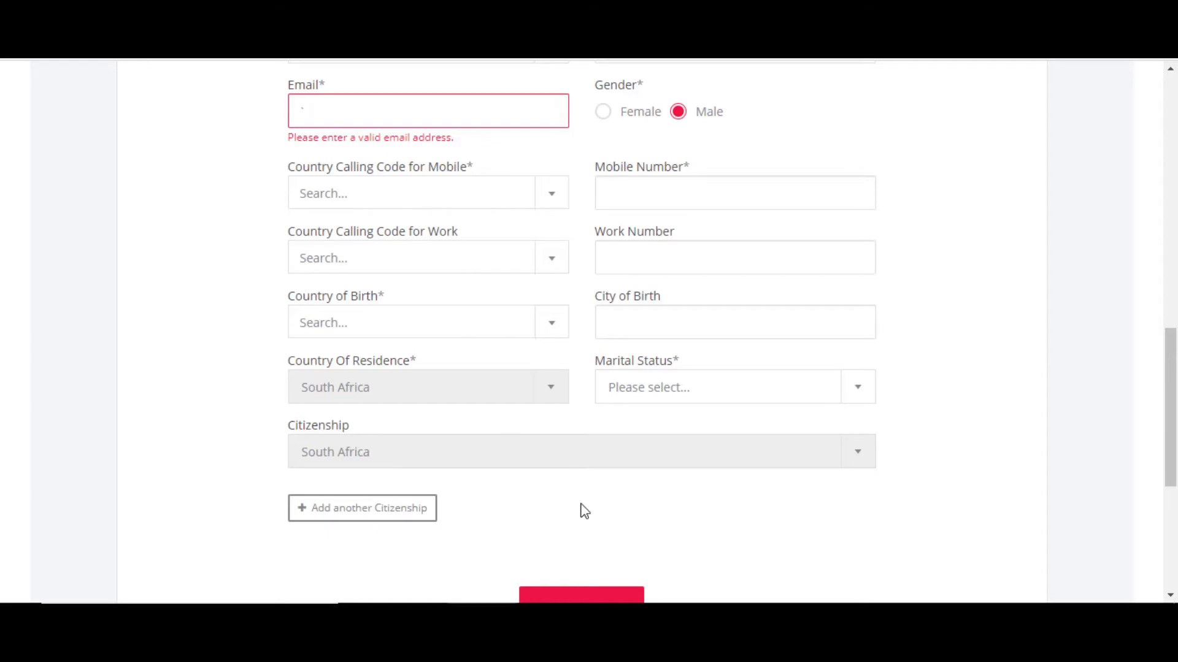
pyautogui.scroll(-2, 581, 509)
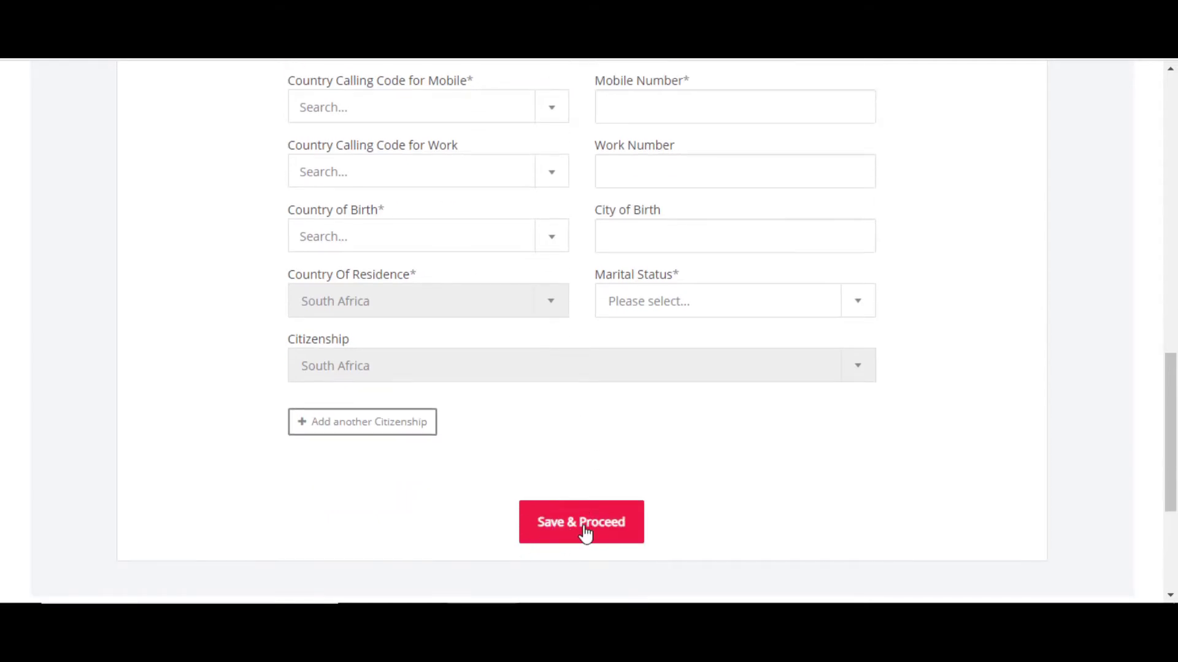
# - Save the personal details, then save the Address Information form
pyautogui.click(585, 533)
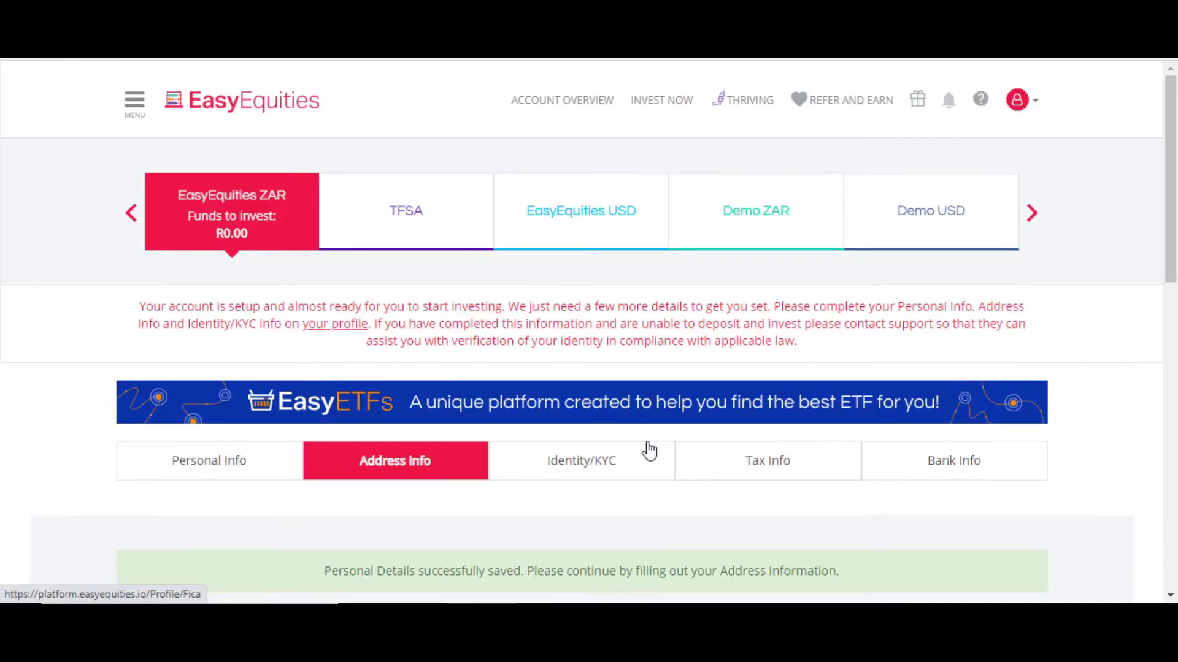
pyautogui.scroll(-8, 632, 485)
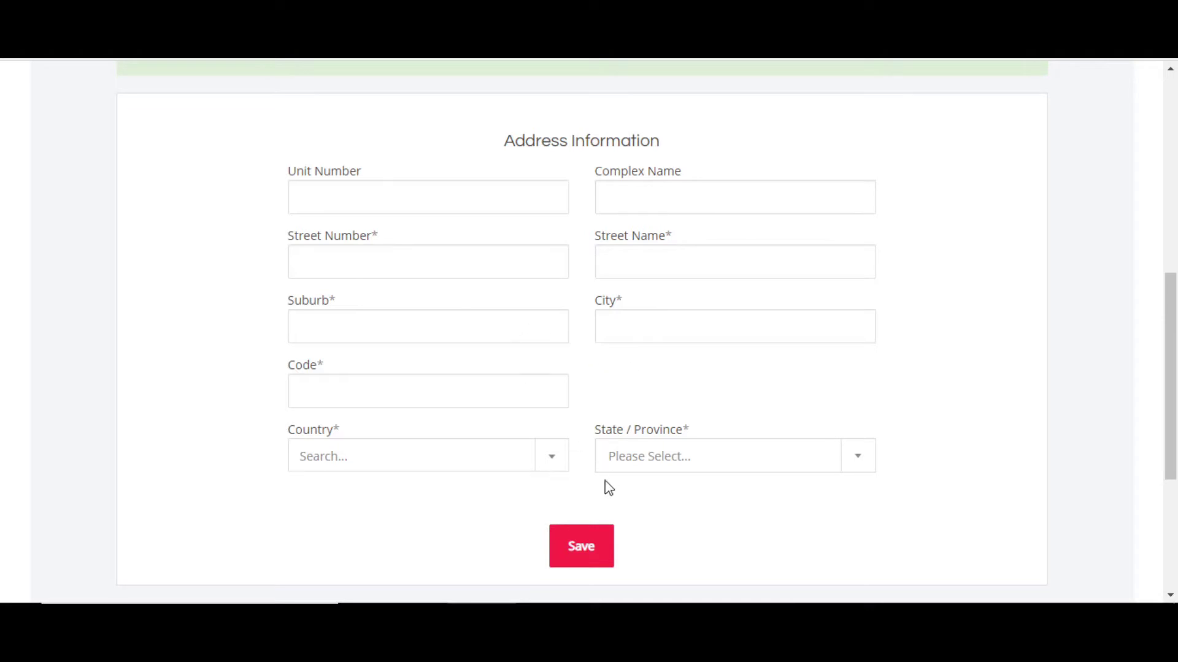
pyautogui.click(583, 546)
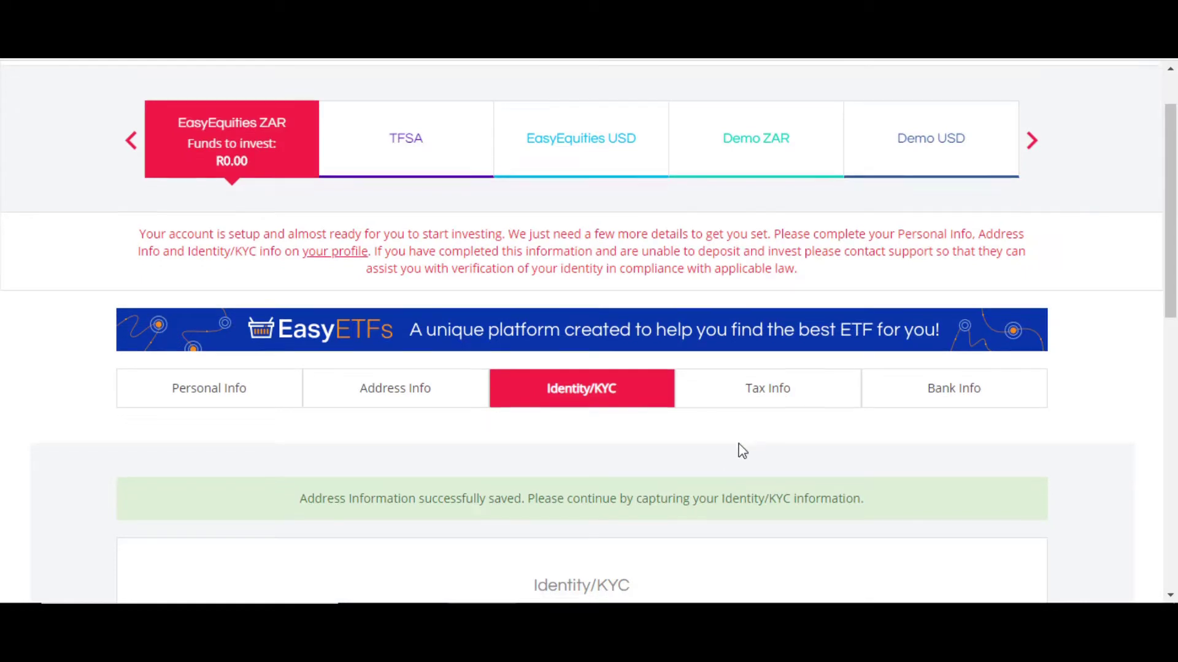
# - Set Source of Income to Savings on the Identity/KYC form
pyautogui.scroll(-4, 739, 450)
pyautogui.scroll(-3, 743, 451)
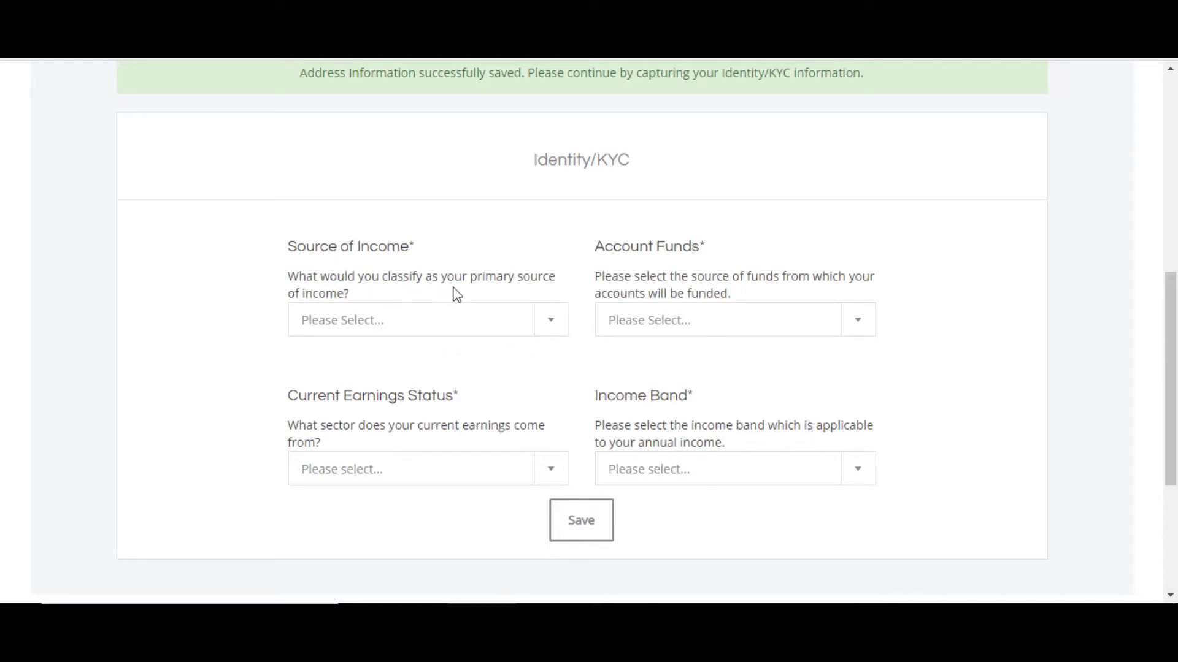
pyautogui.click(552, 327)
pyautogui.scroll(-3, 521, 453)
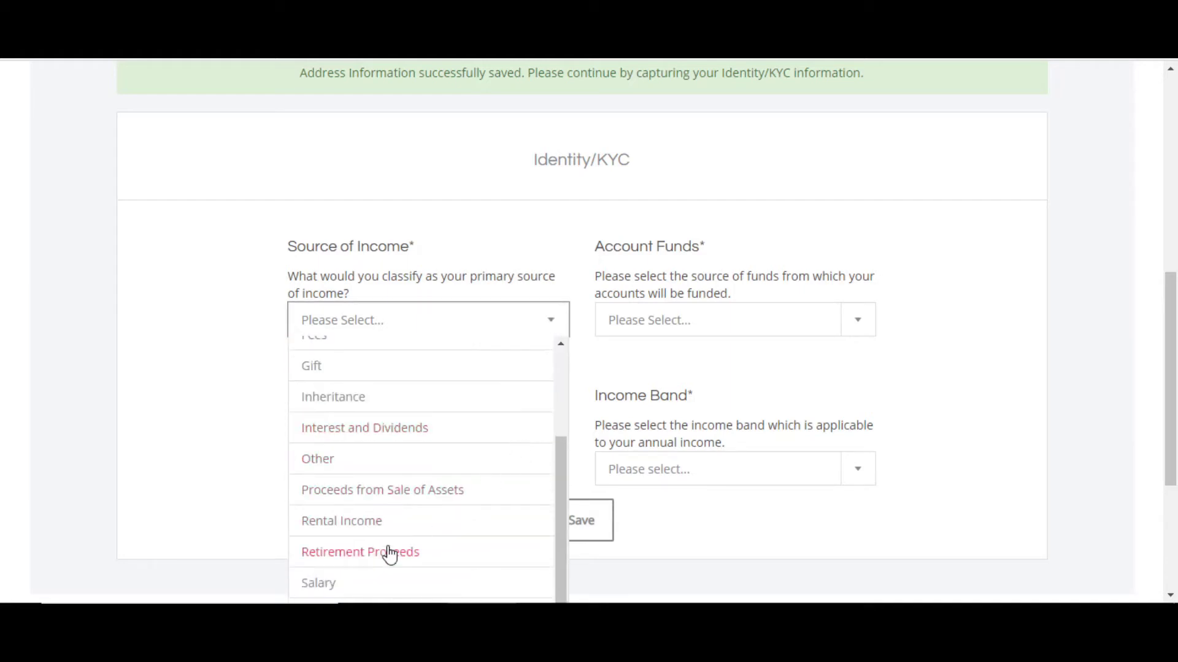
pyautogui.scroll(-2, 654, 518)
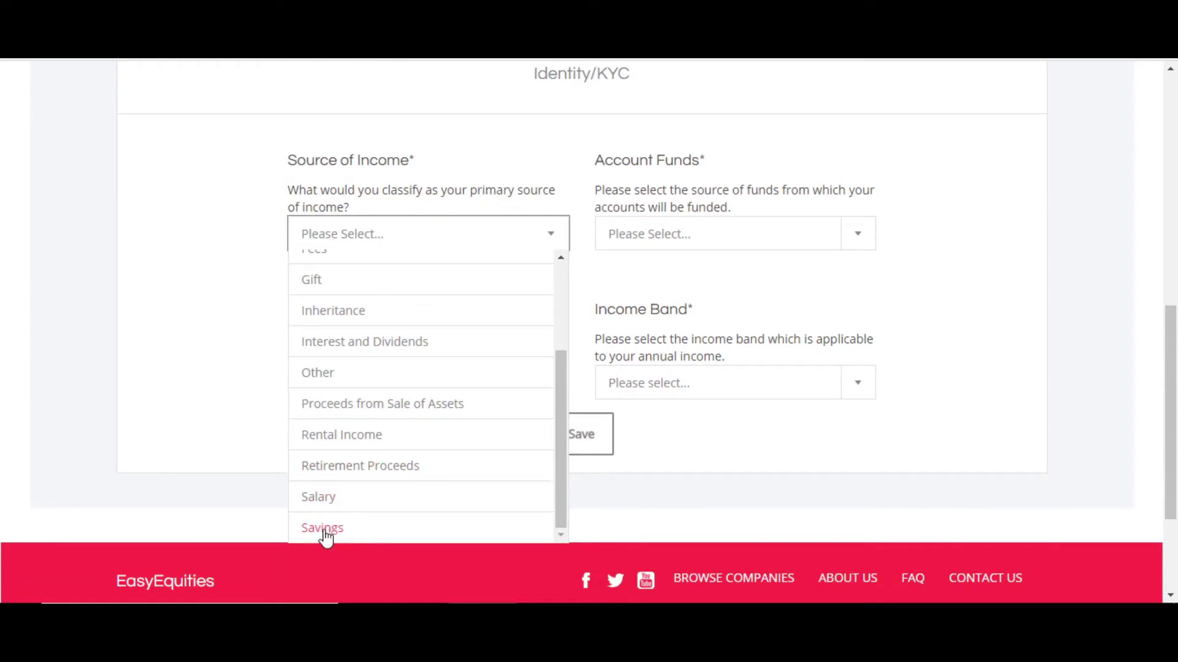
pyautogui.click(324, 532)
# - Set Account Funds to Savings
pyautogui.scroll(2, 933, 484)
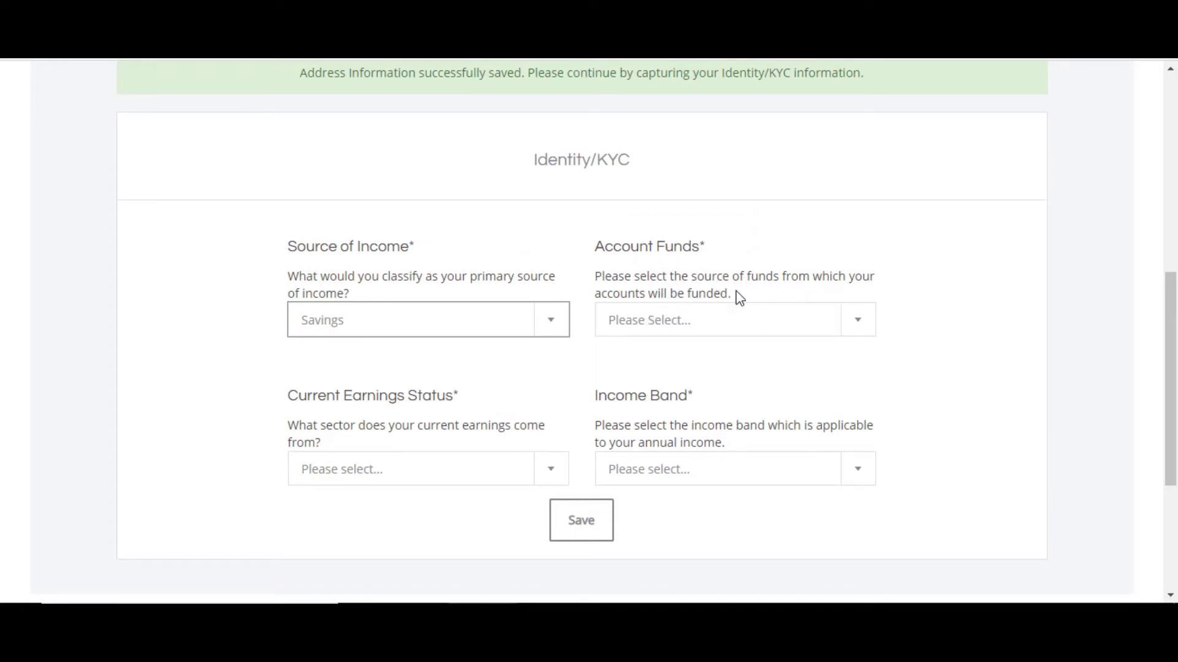
pyautogui.click(859, 323)
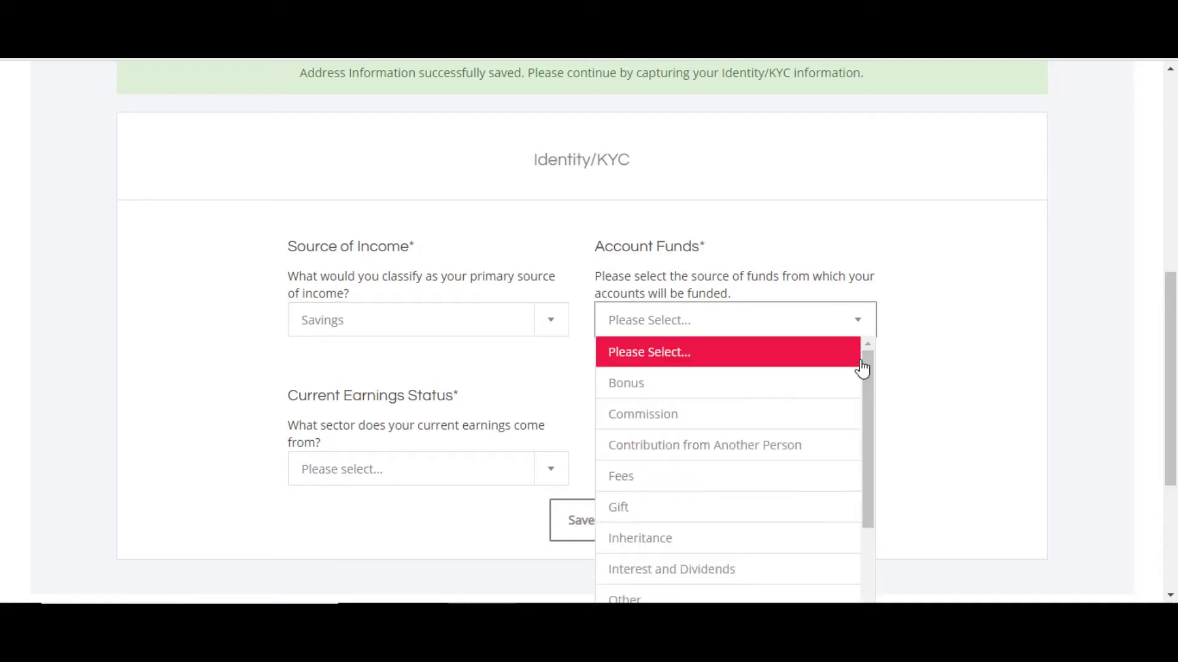
pyautogui.scroll(-3, 859, 380)
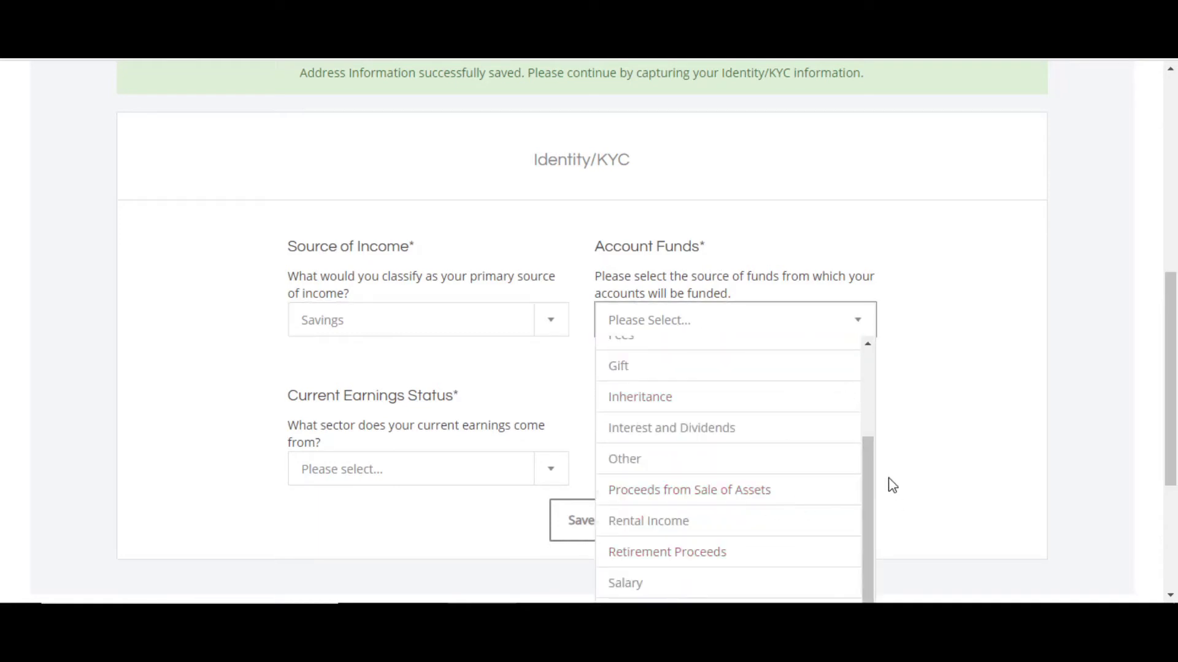
pyautogui.scroll(-2, 919, 466)
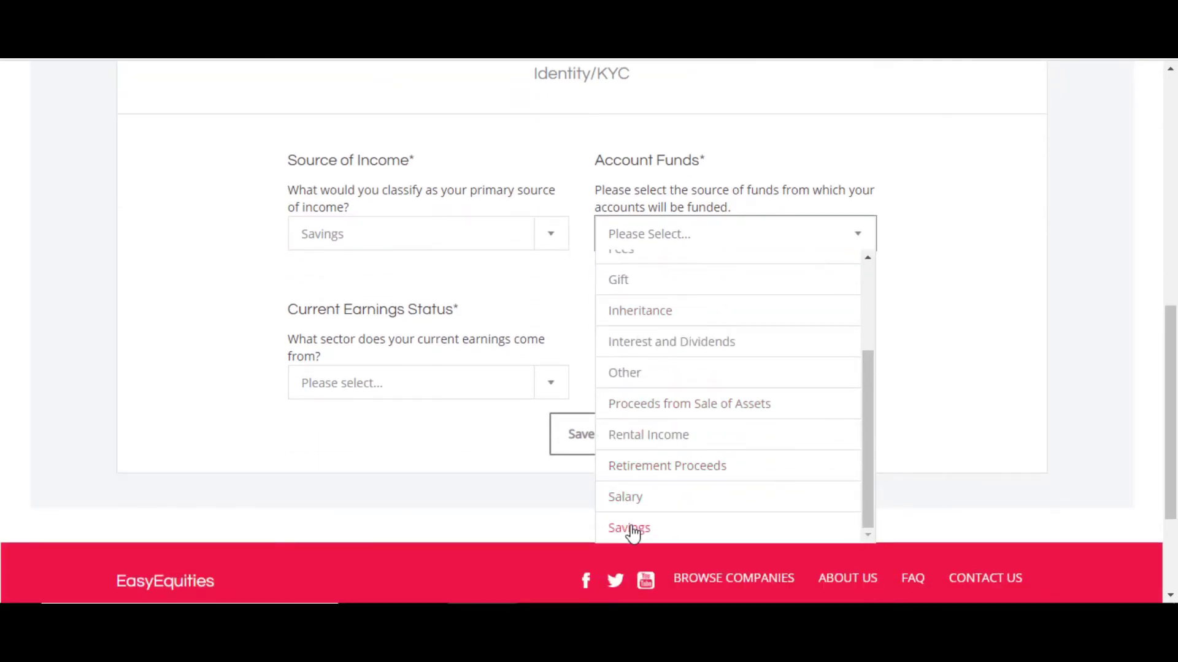
pyautogui.scroll(1, 652, 368)
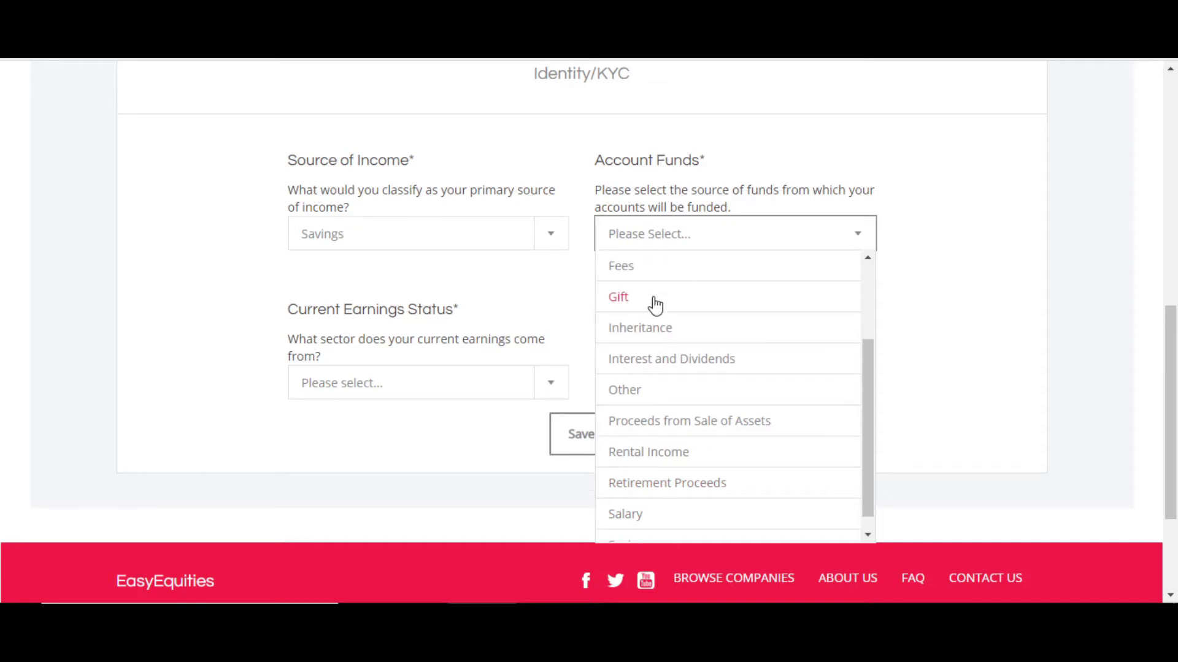
pyautogui.scroll(-1, 691, 468)
pyautogui.click(644, 528)
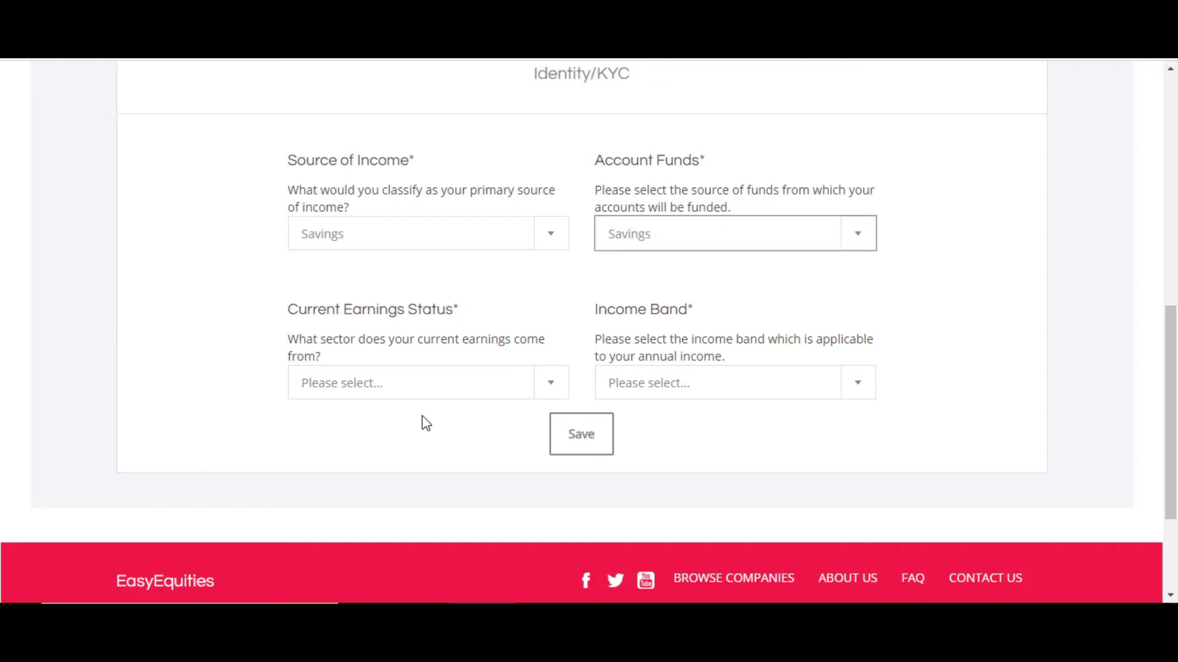
# - Choose Self-employed/ Consultant/ Entrepreneur as earnings status, leave Income Band unchosen, and save the KYC details
pyautogui.click(551, 385)
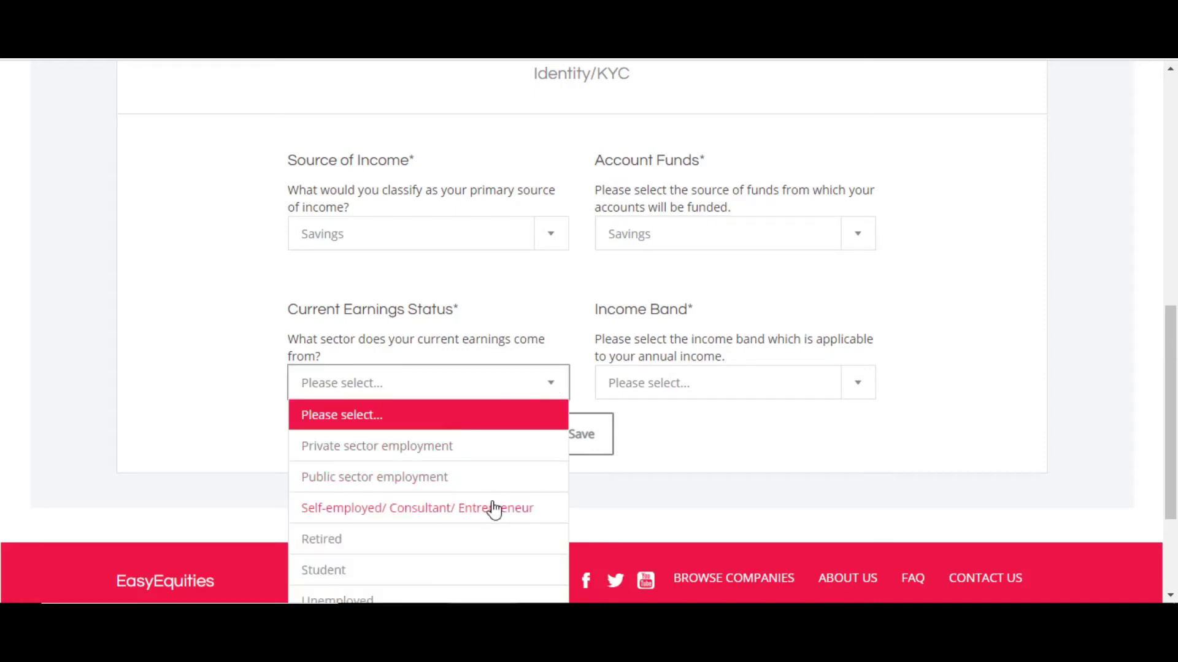
pyautogui.click(424, 510)
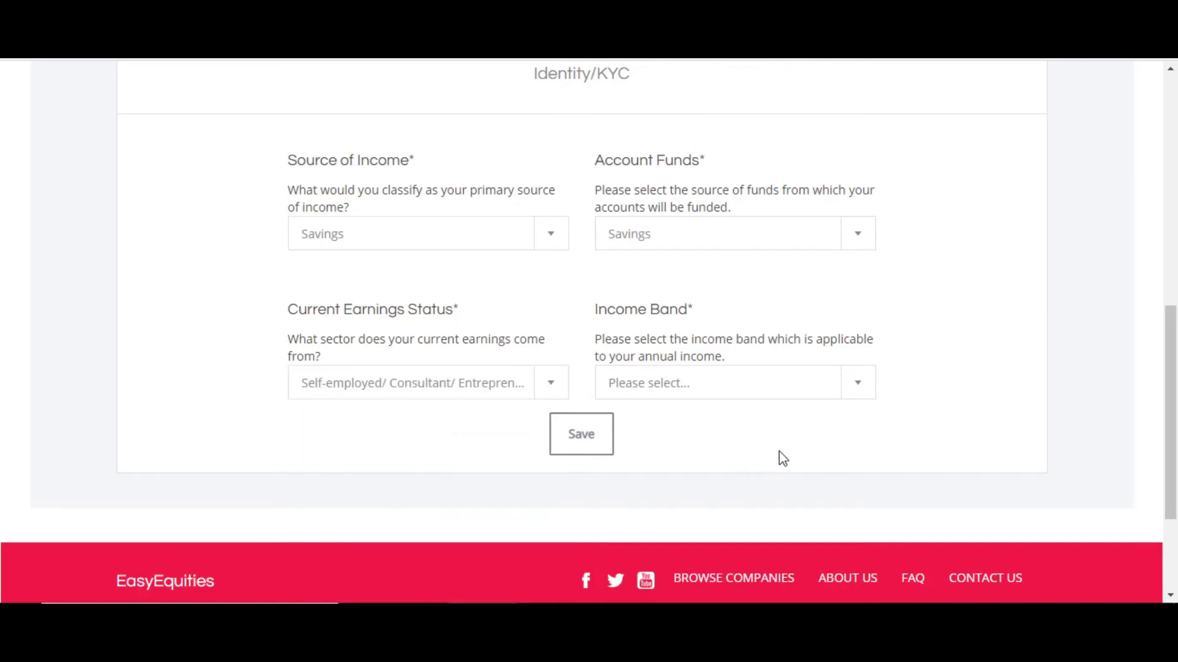
pyautogui.click(858, 388)
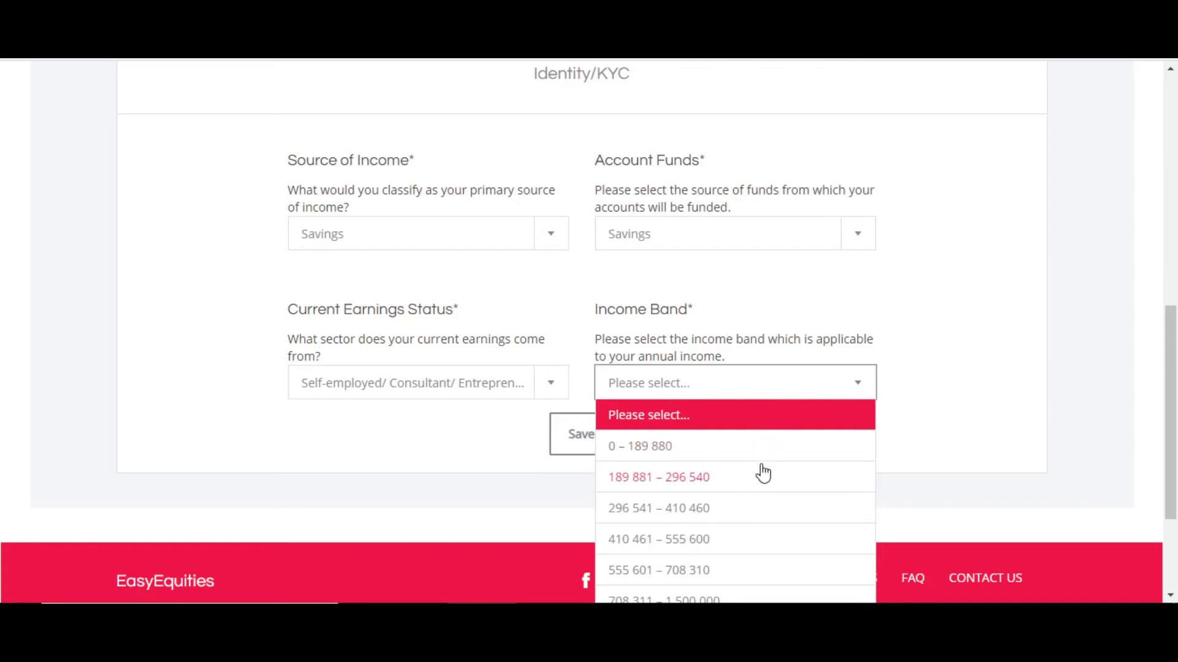
pyautogui.click(957, 447)
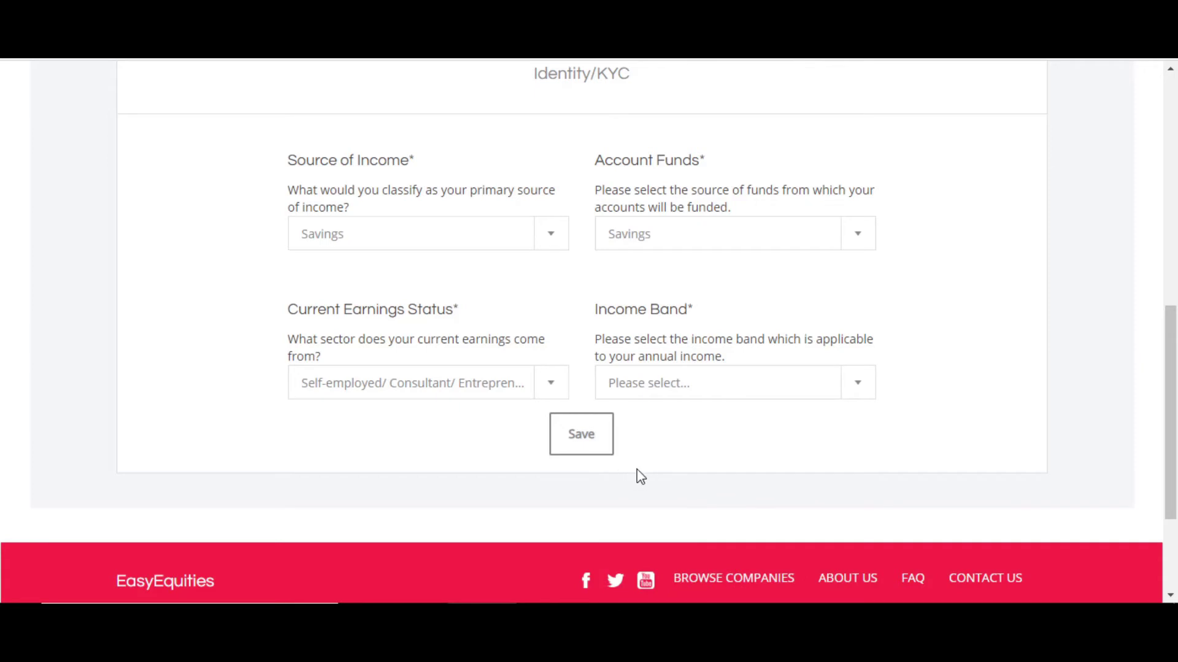
pyautogui.scroll(3, 638, 476)
pyautogui.scroll(-3, 638, 476)
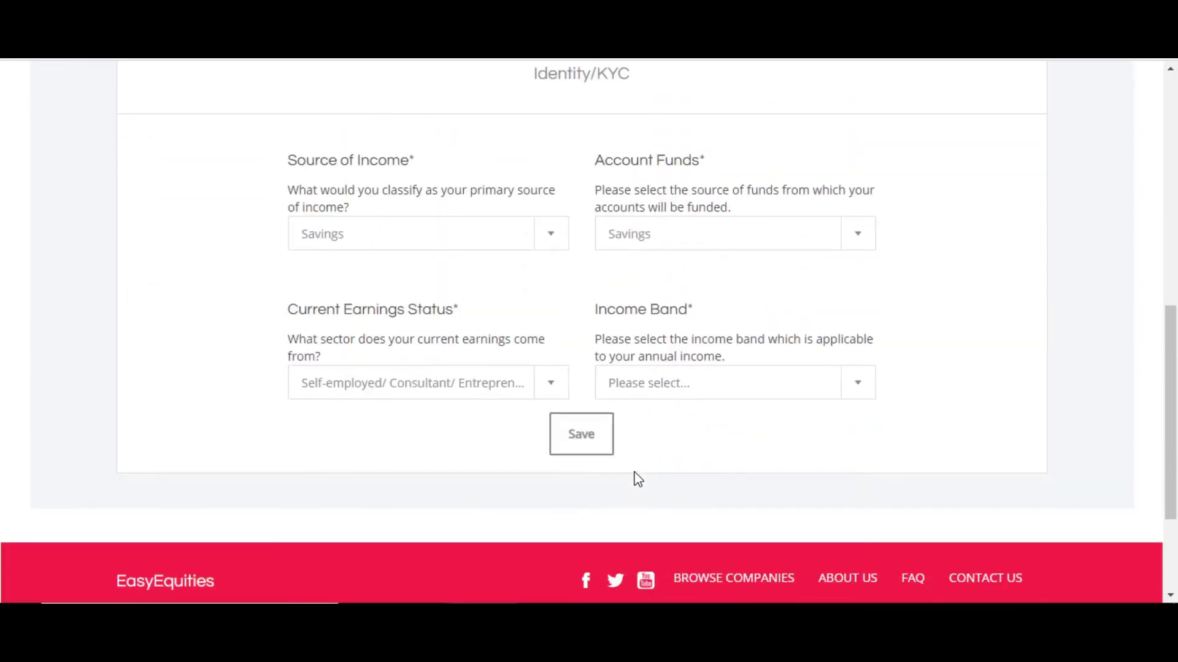
pyautogui.click(576, 438)
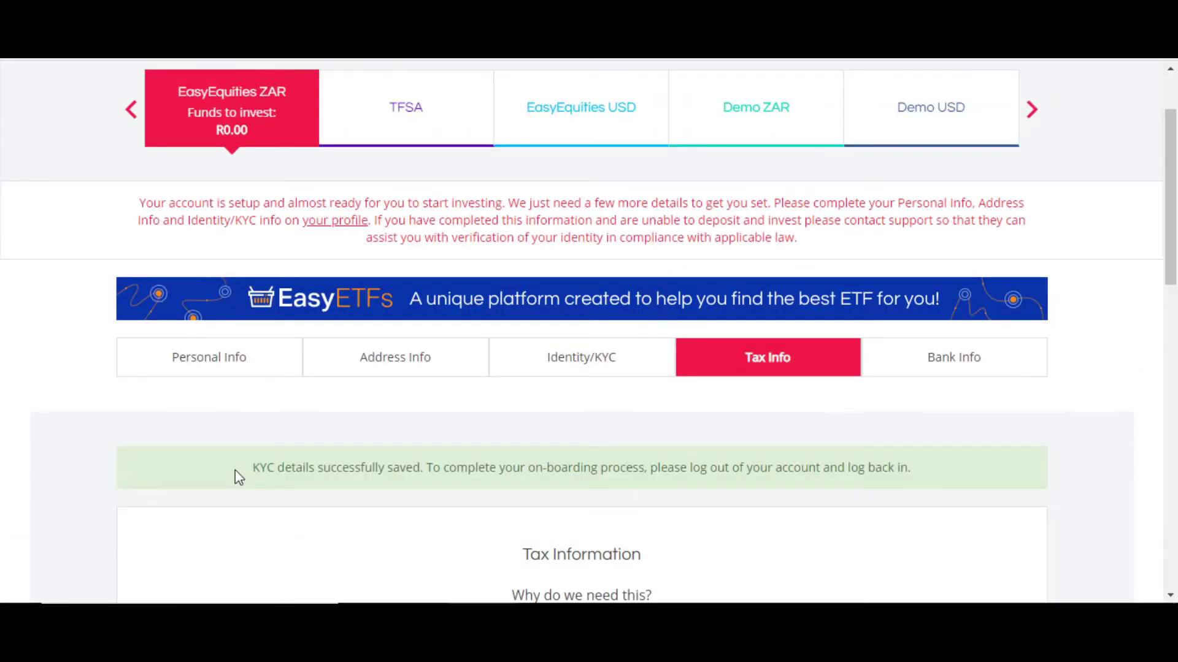
# - Untick tax registration, keep reason 1, and save the tax information
pyautogui.scroll(-8, 337, 476)
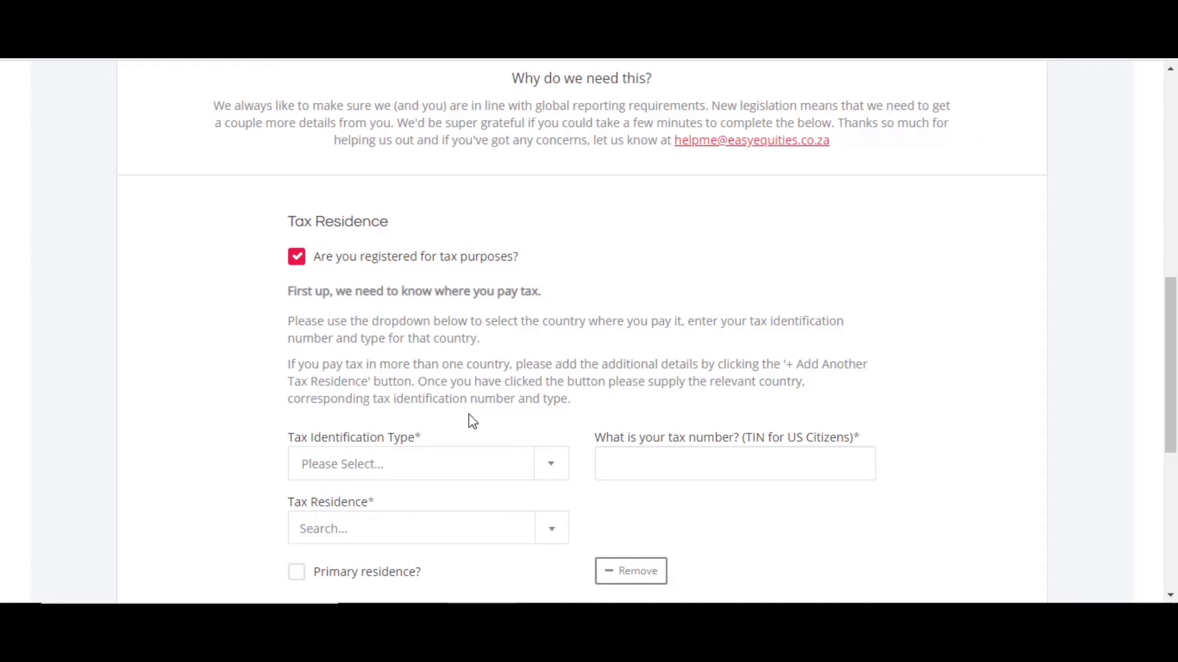
pyautogui.scroll(-3, 485, 418)
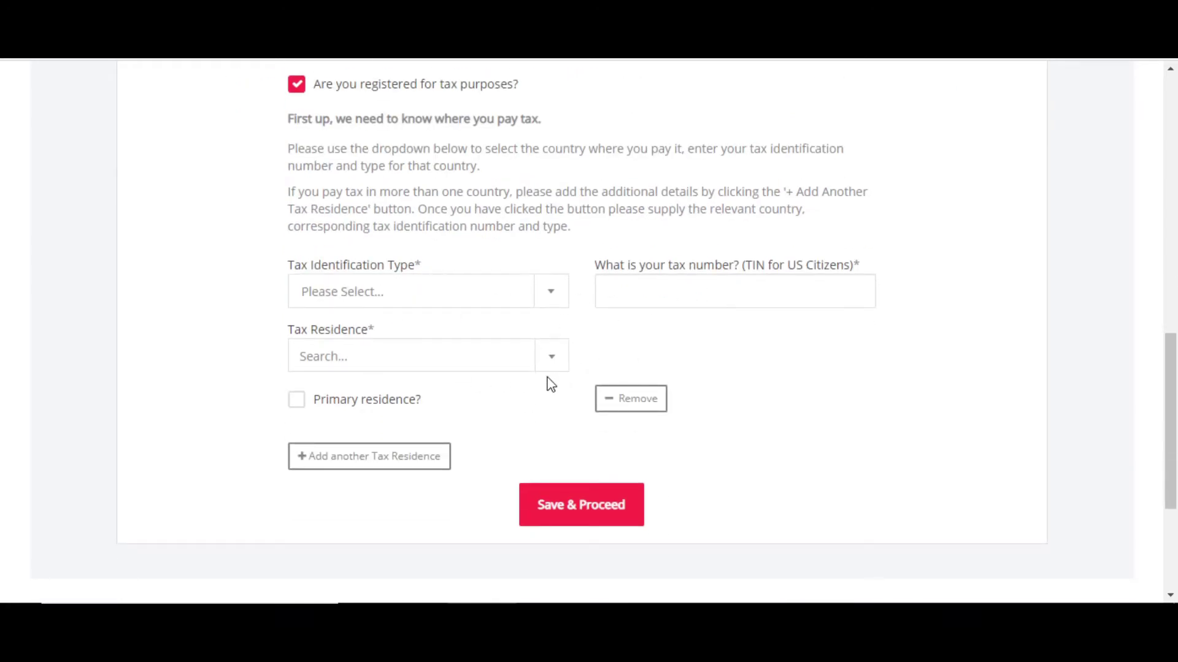
pyautogui.scroll(3, 551, 384)
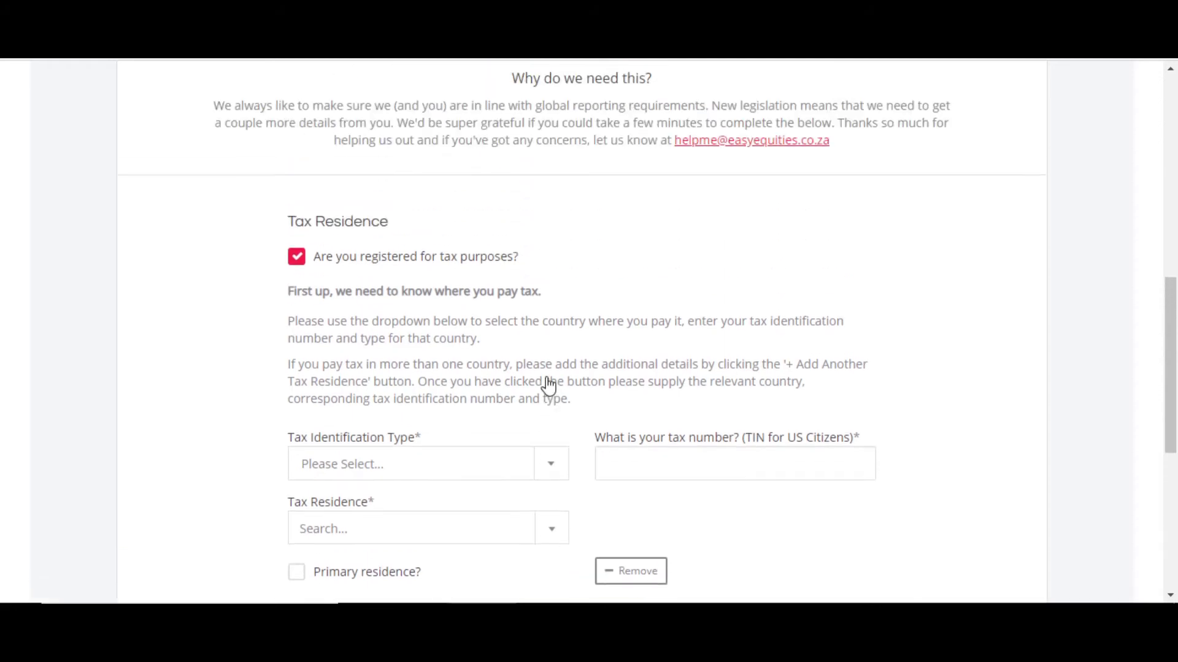
pyautogui.click(297, 258)
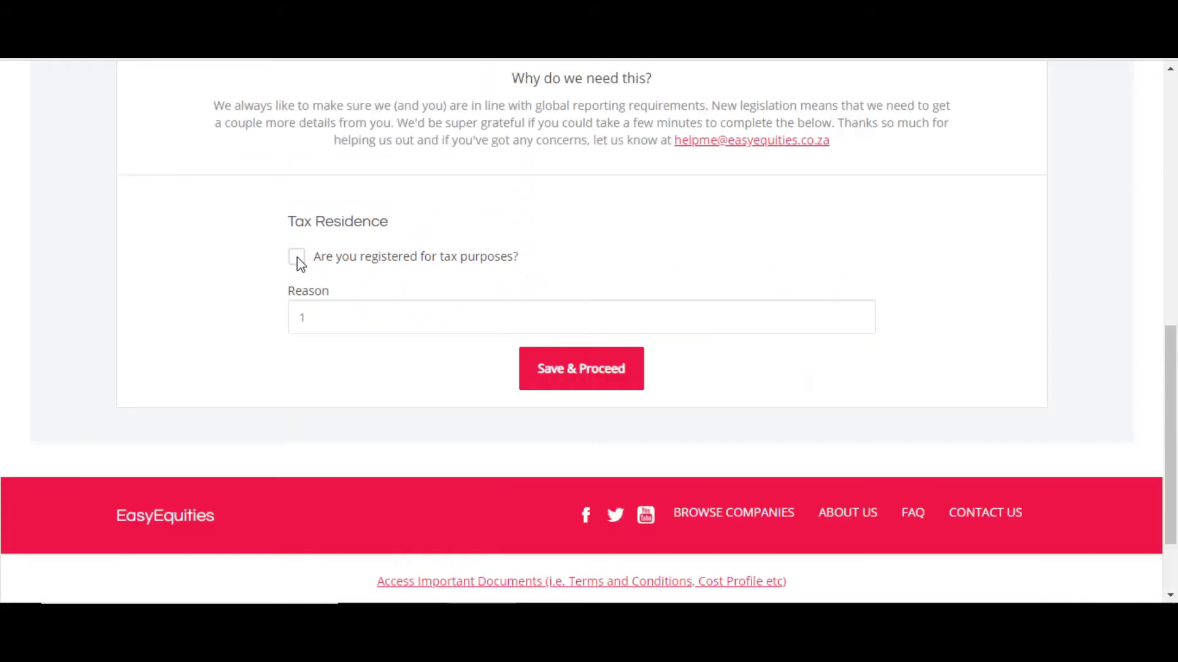
pyautogui.click(320, 321)
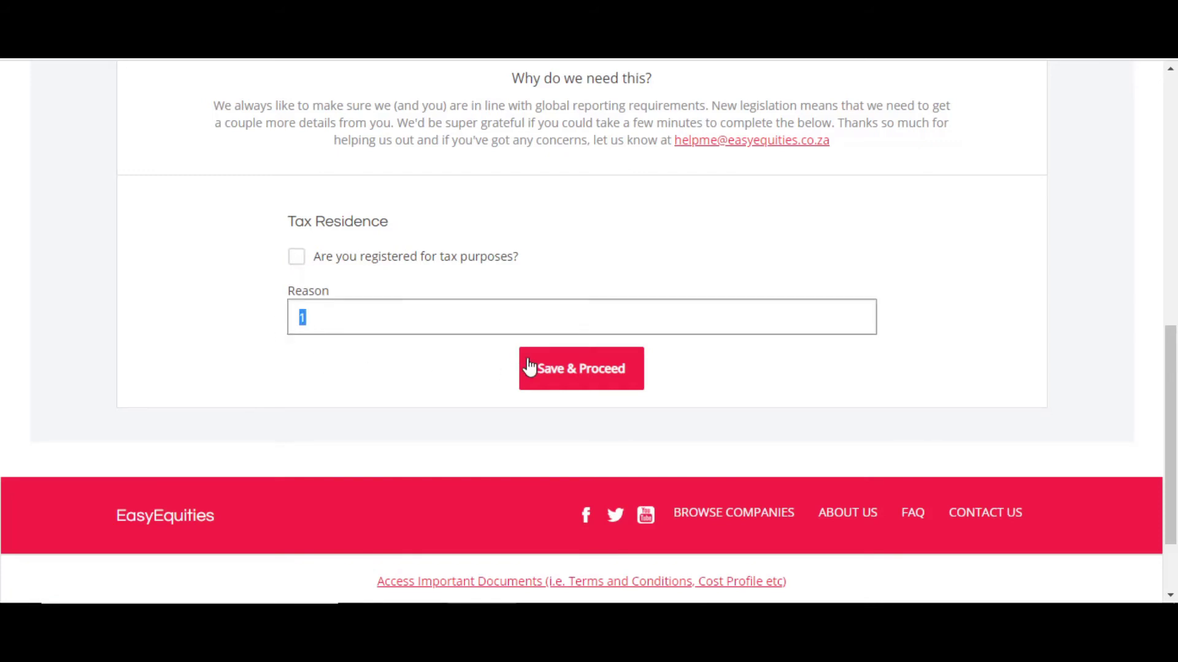
pyautogui.click(561, 370)
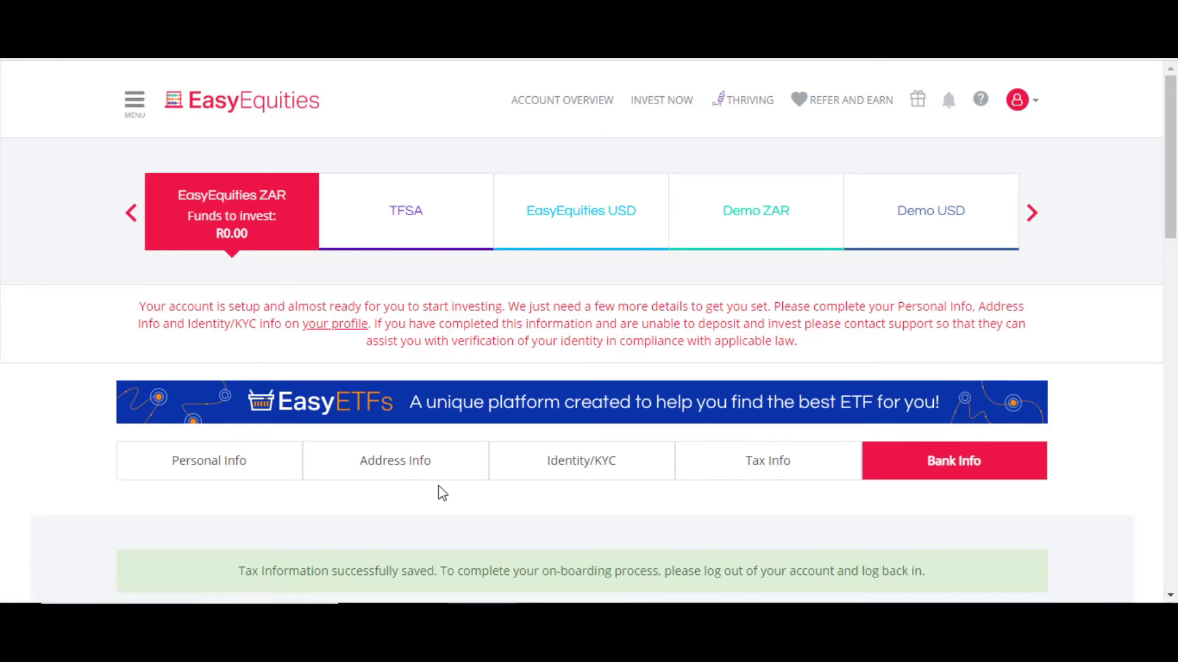
# - Leave Bank Name unselected and submit the bank details to reach the Deposit Funds page
pyautogui.click(908, 461)
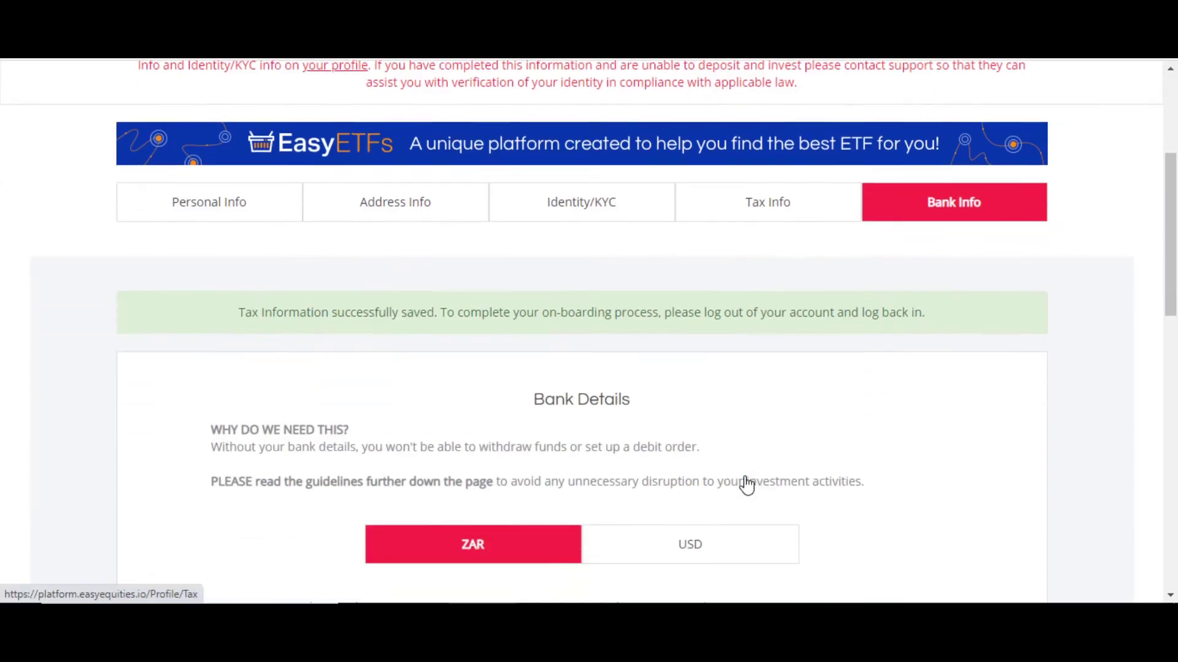
pyautogui.scroll(-2, 746, 484)
pyautogui.scroll(1, 746, 484)
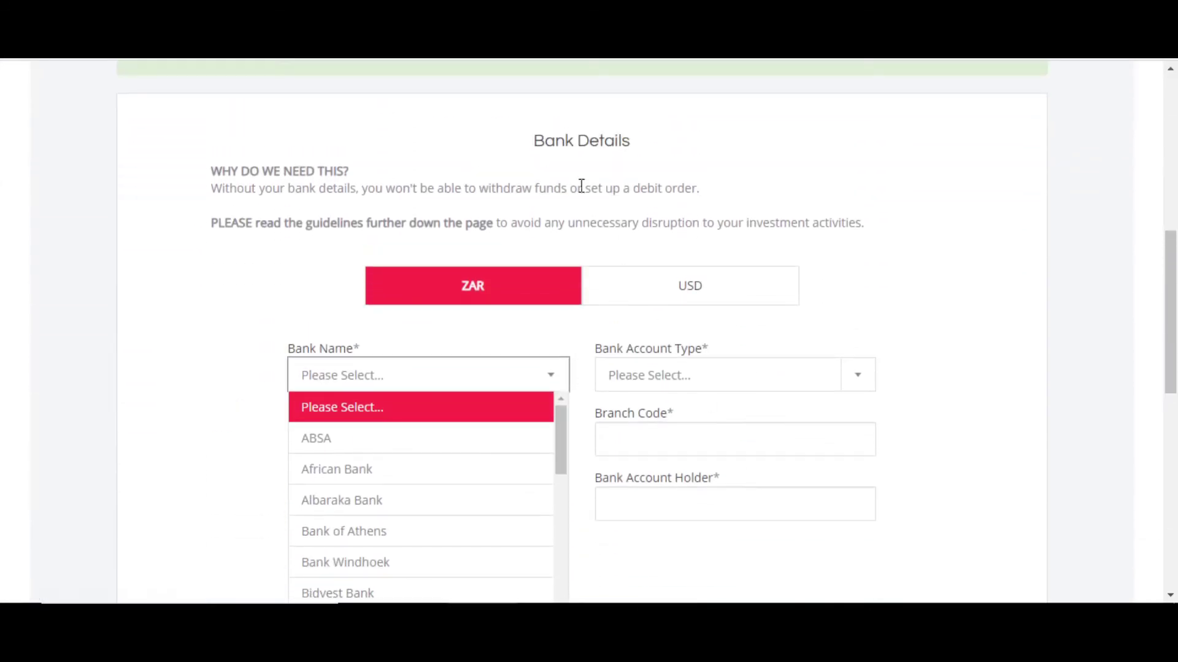
pyautogui.scroll(-3, 561, 380)
pyautogui.click(249, 292)
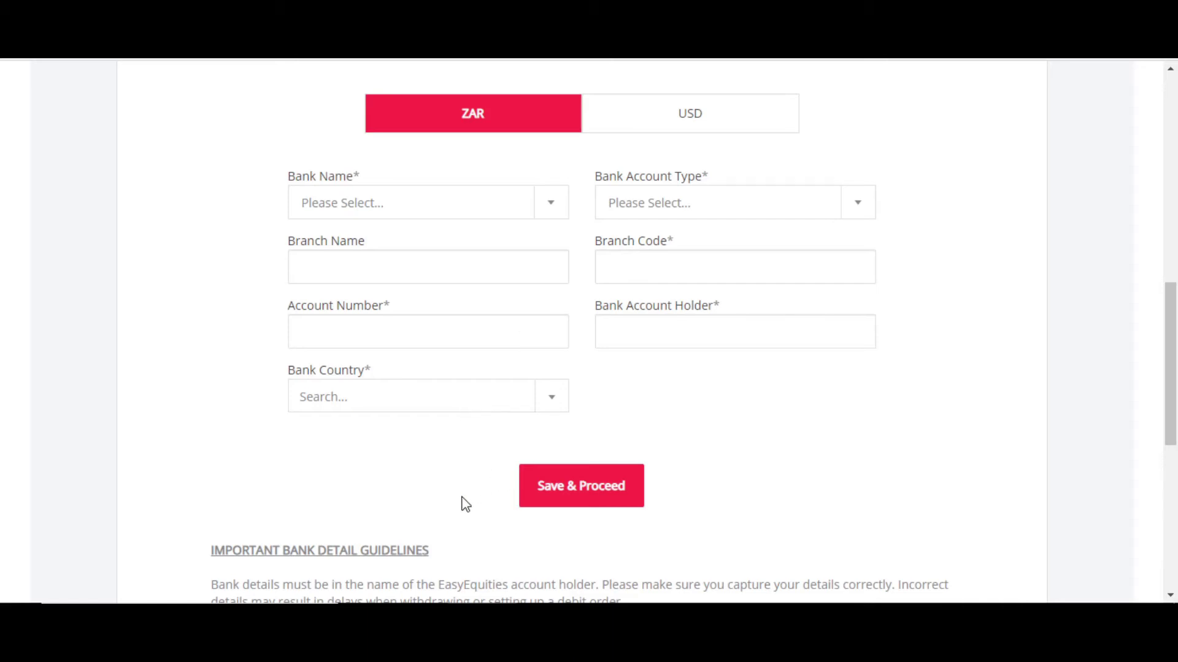
pyautogui.click(579, 488)
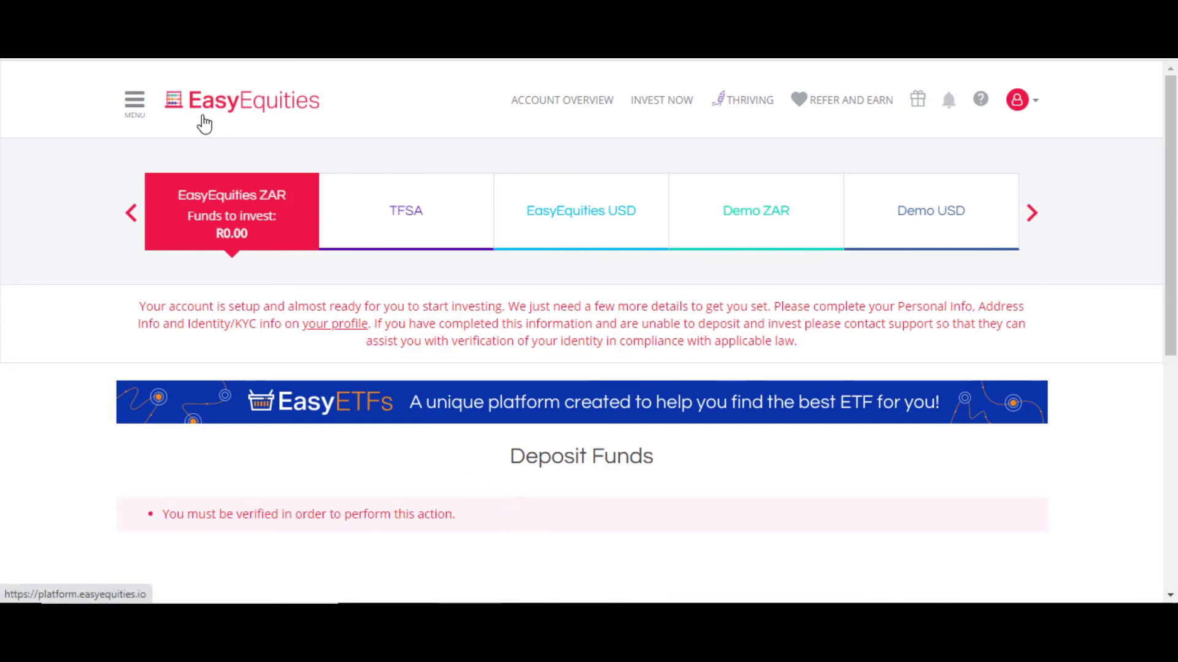
pyautogui.click(134, 105)
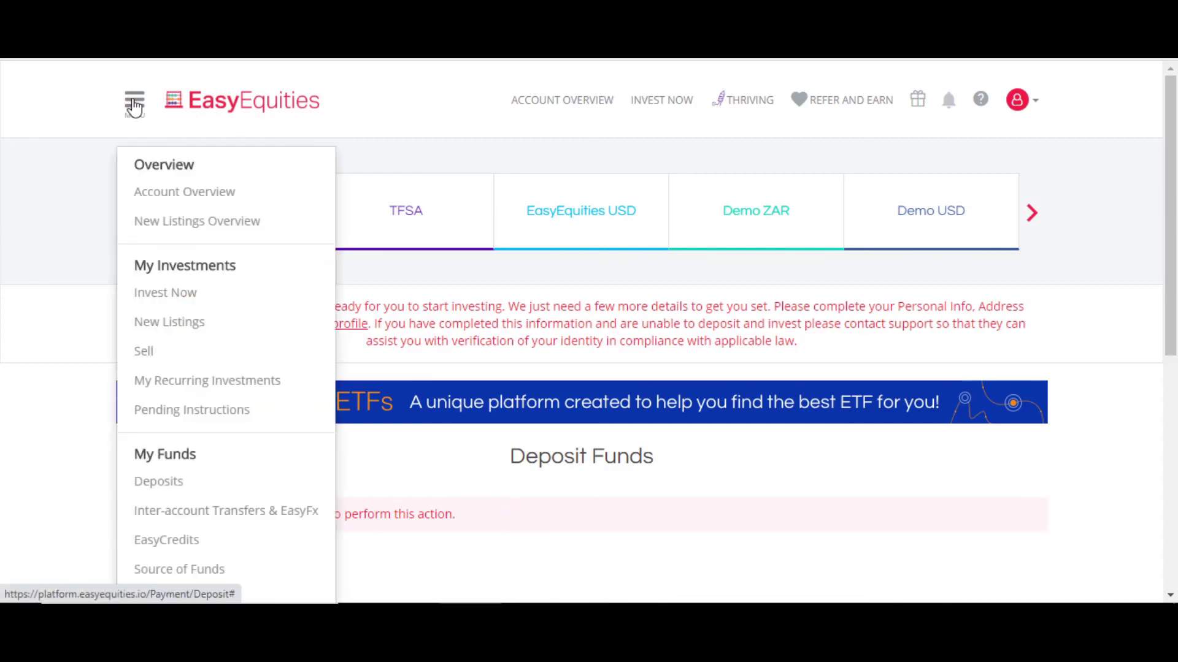
pyautogui.click(165, 483)
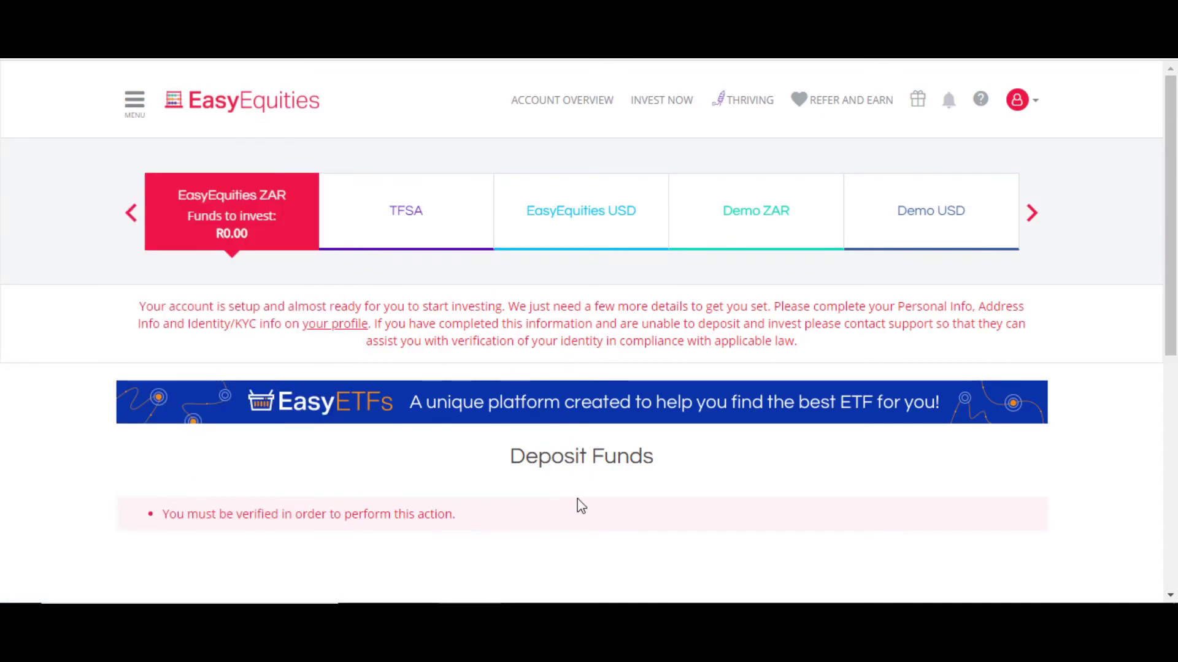
pyautogui.scroll(-5, 578, 504)
pyautogui.scroll(5, 579, 503)
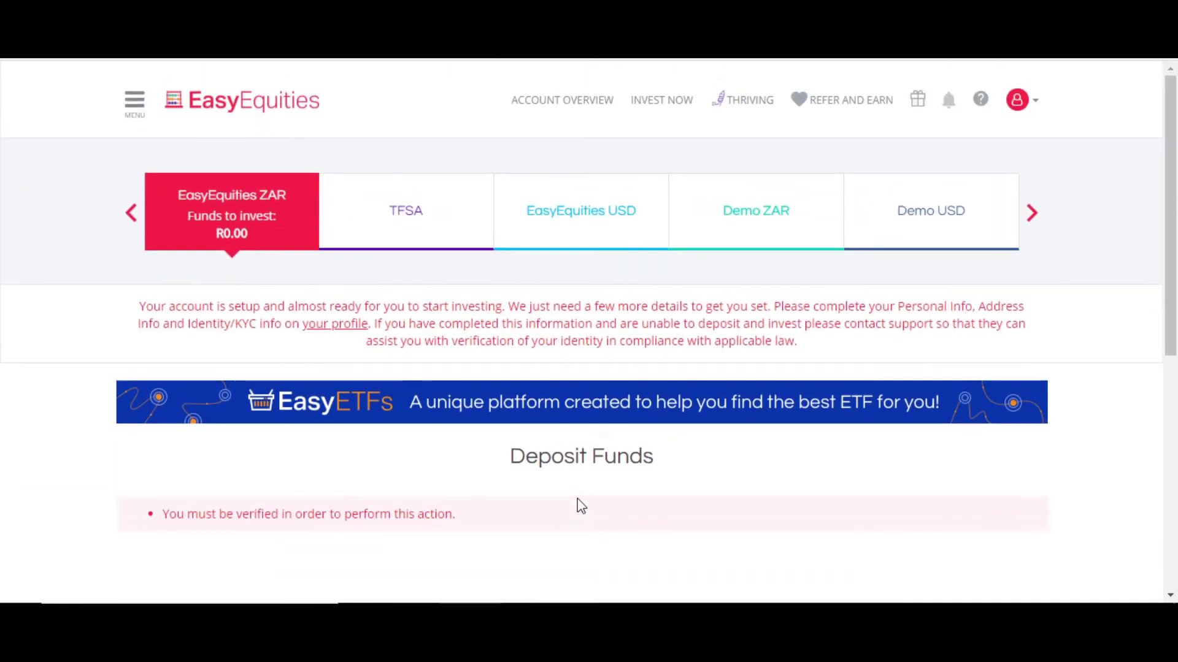